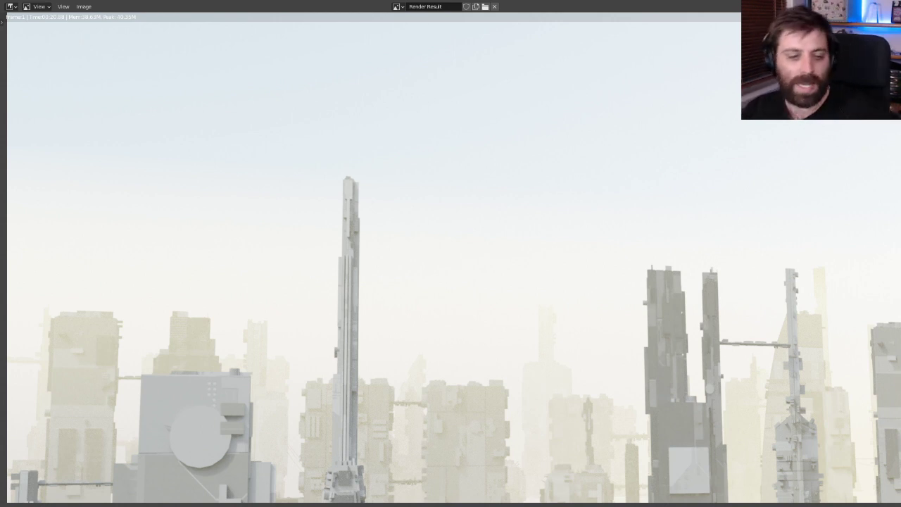
Close the render result and orbit the city blocks to see the camera frame
key(Escape)
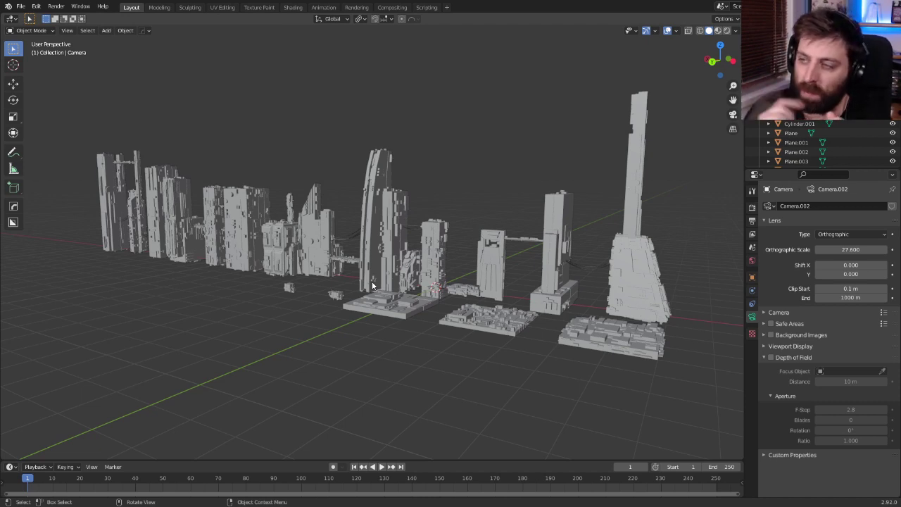
middle_drag(373, 285, 406, 271)
scroll(391, 278, down, 3)
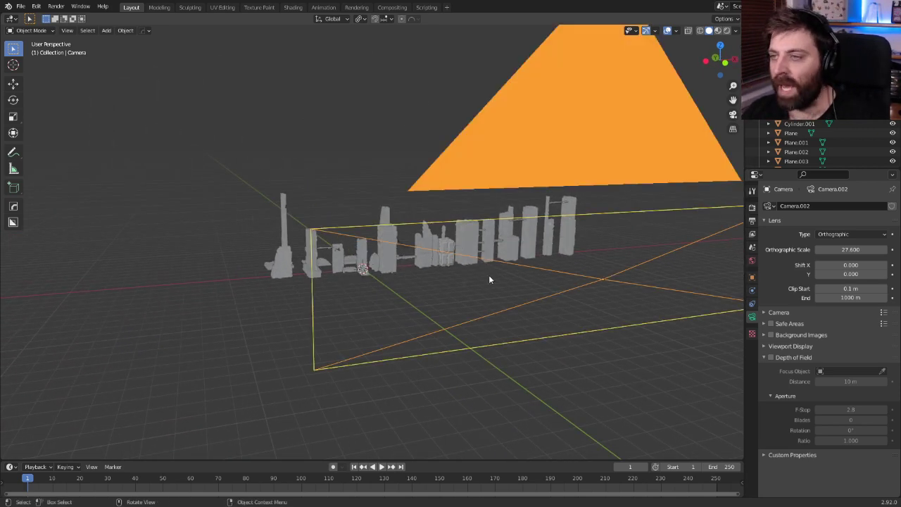
middle_drag(569, 169, 546, 268)
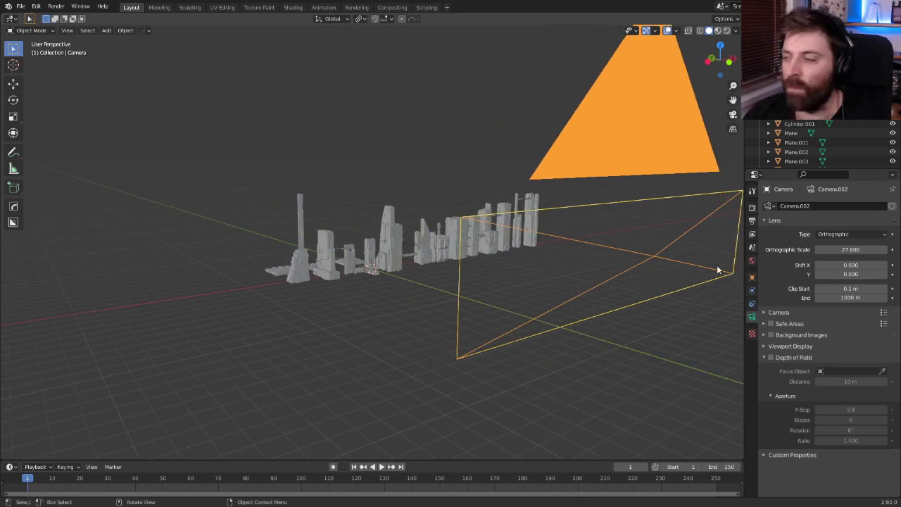
Review the render settings, 4600x1000 px output and view layer settings, then return to the camera lens
click(753, 205)
click(753, 221)
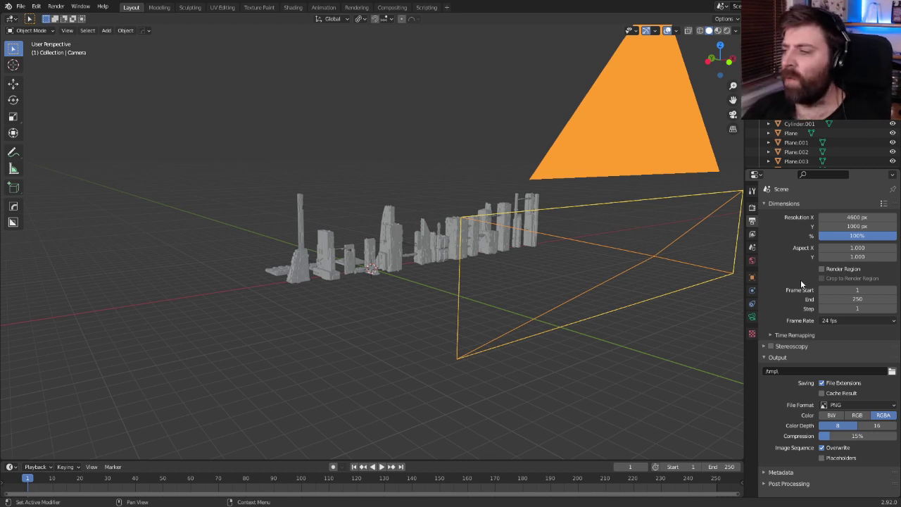
click(753, 234)
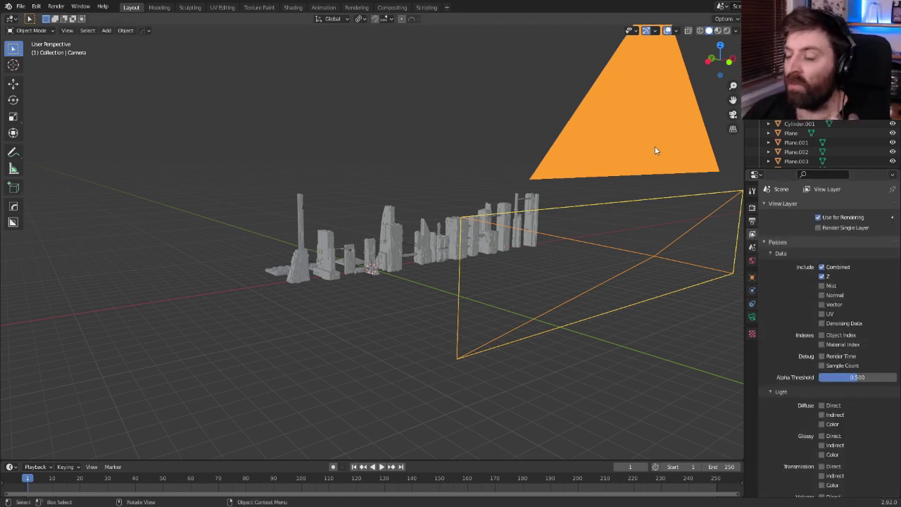
click(752, 318)
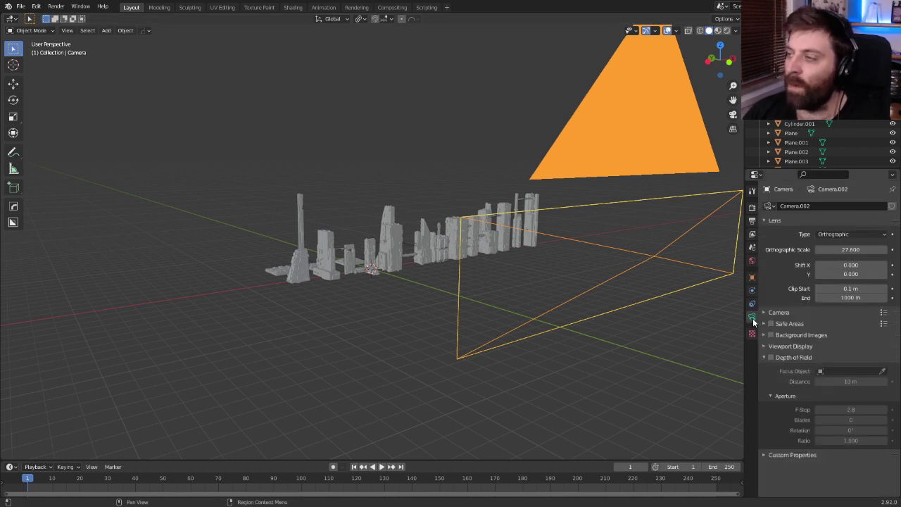
Switch the camera to Perspective and back to Orthographic, then look through it
click(845, 234)
click(845, 245)
click(845, 235)
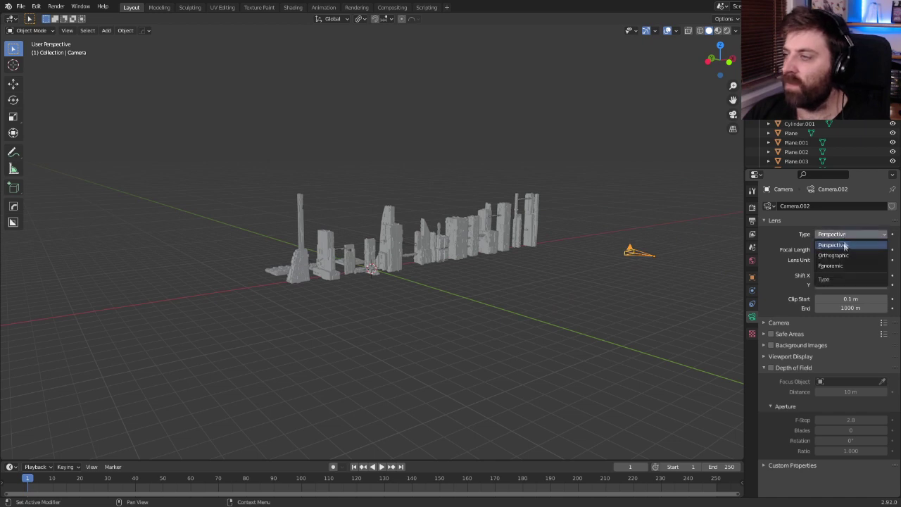
click(845, 255)
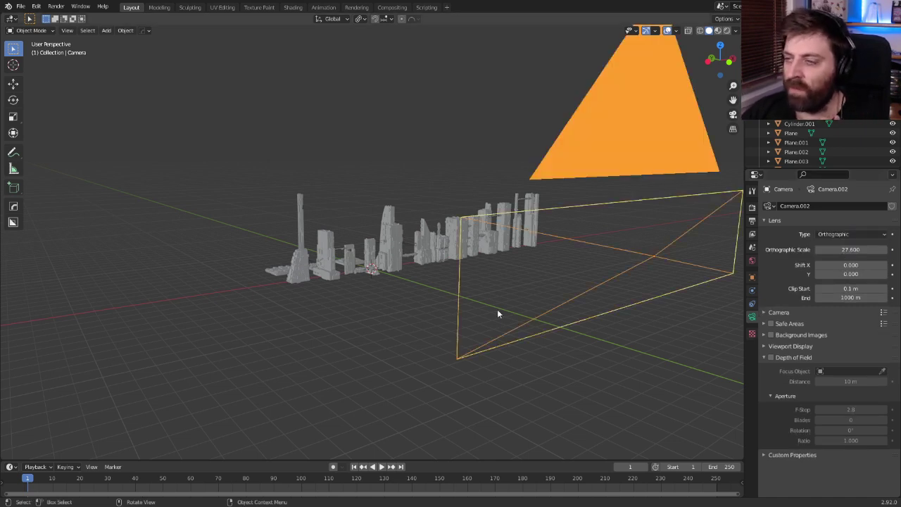
key(KP_0)
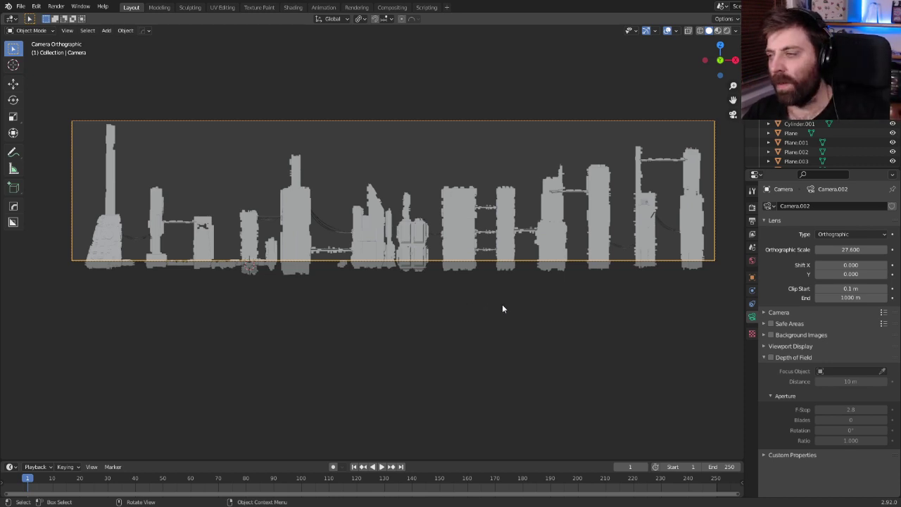
Open the Cycles render settings and scroll to the Film > Transparent option
click(752, 209)
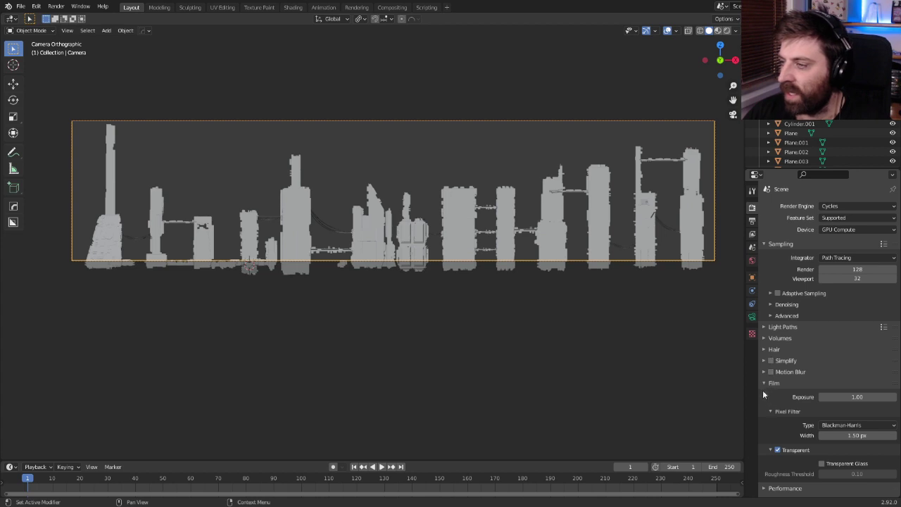
scroll(764, 395, down, 2)
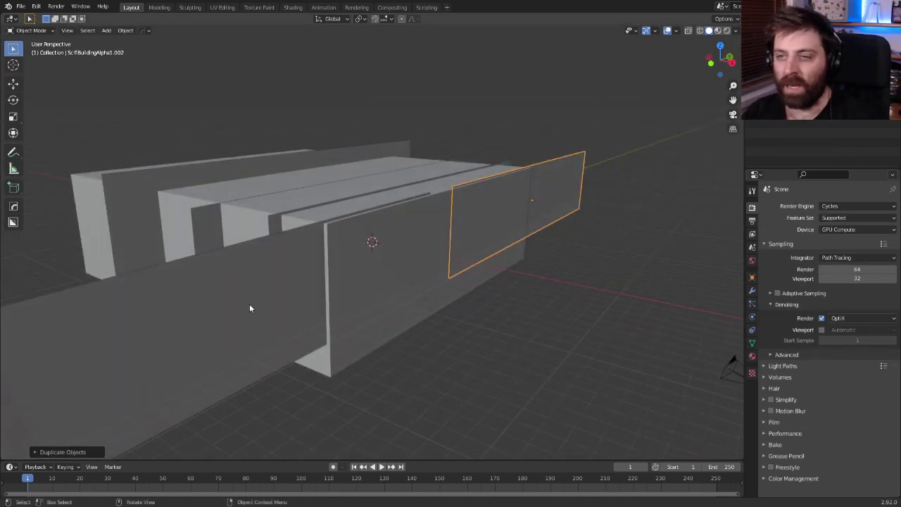
Select the haze box and orbit the textured building planes in Material Preview
click(367, 340)
middle_drag(380, 388, 404, 313)
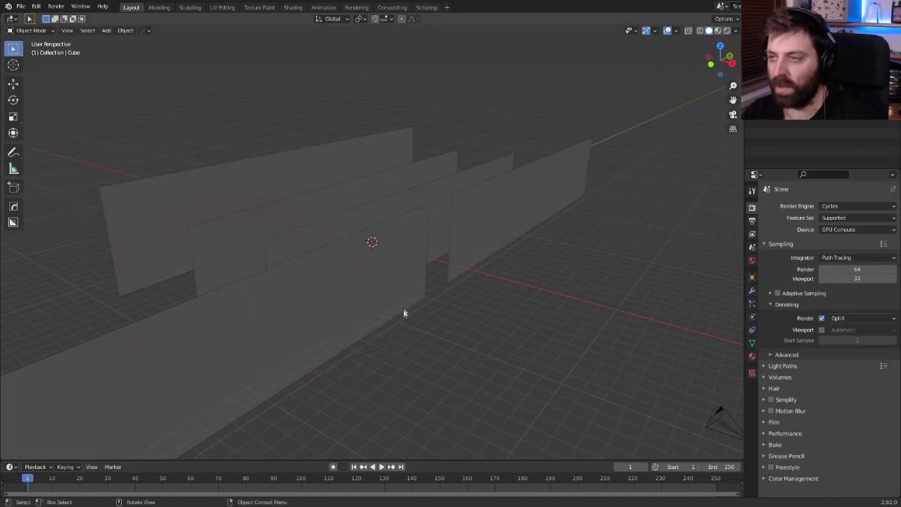
click(717, 30)
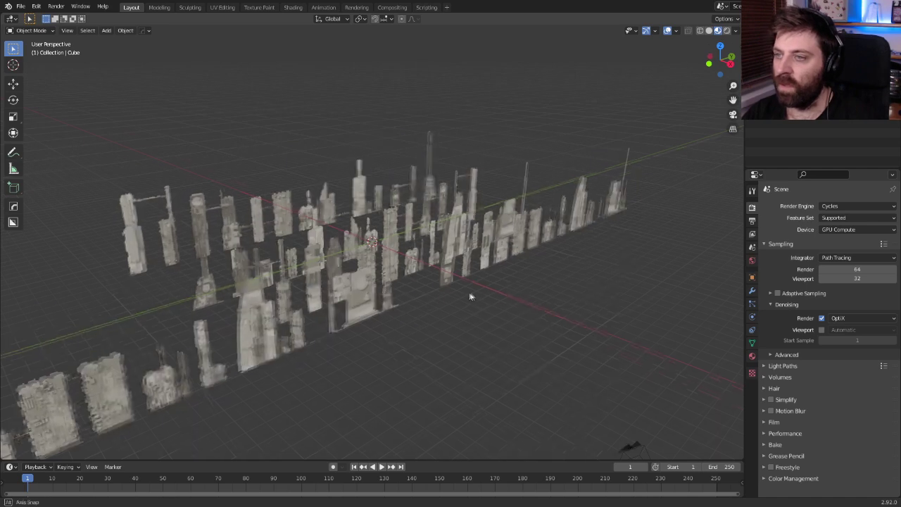
middle_drag(470, 296, 379, 295)
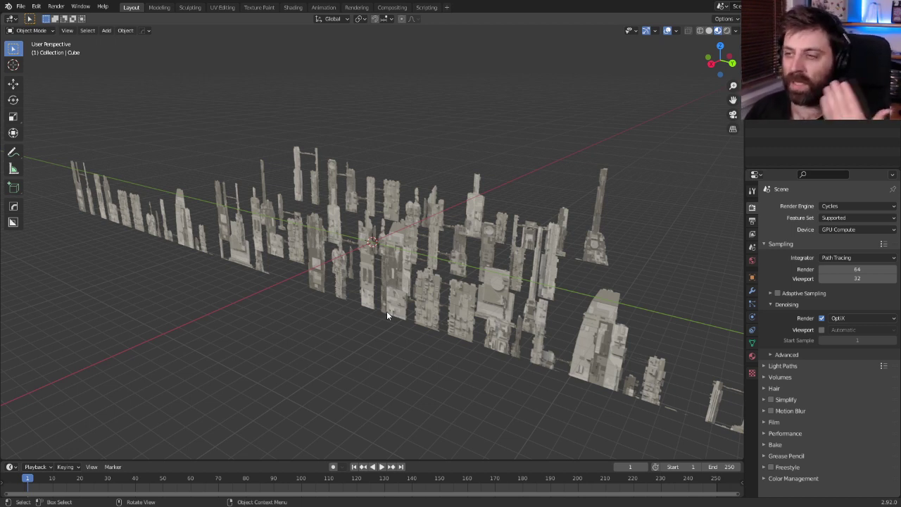
middle_drag(387, 312, 442, 319)
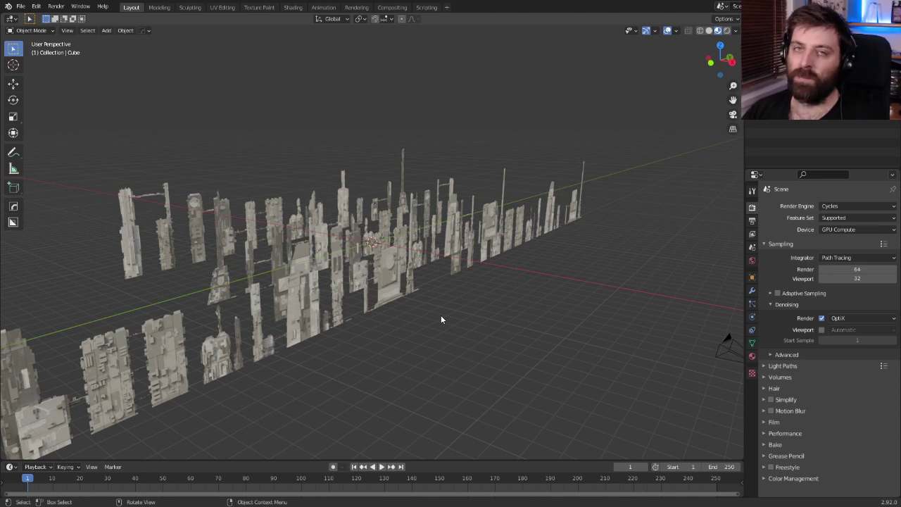
middle_drag(442, 319, 406, 331)
Check the layered skyline's framing through the scene camera, then orbit back out
key(KP_0)
scroll(404, 331, up, 3)
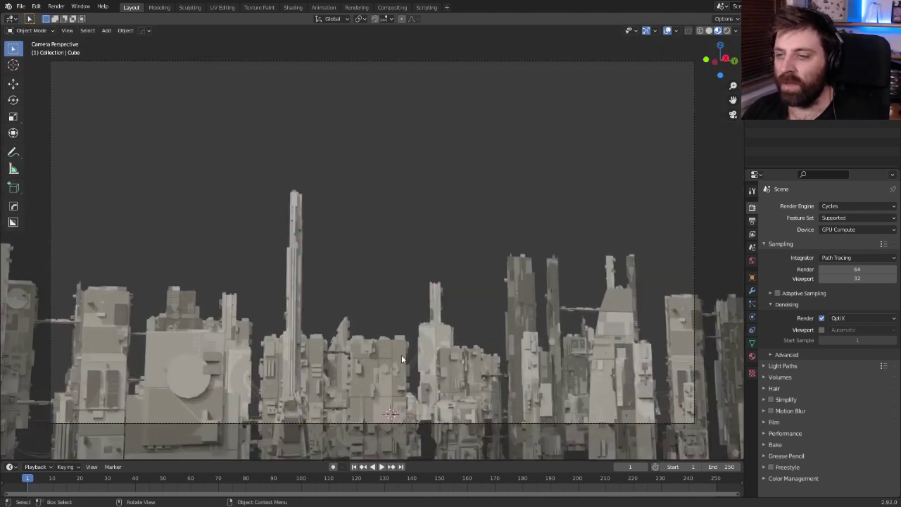
shift+middle_drag(375, 369, 378, 319)
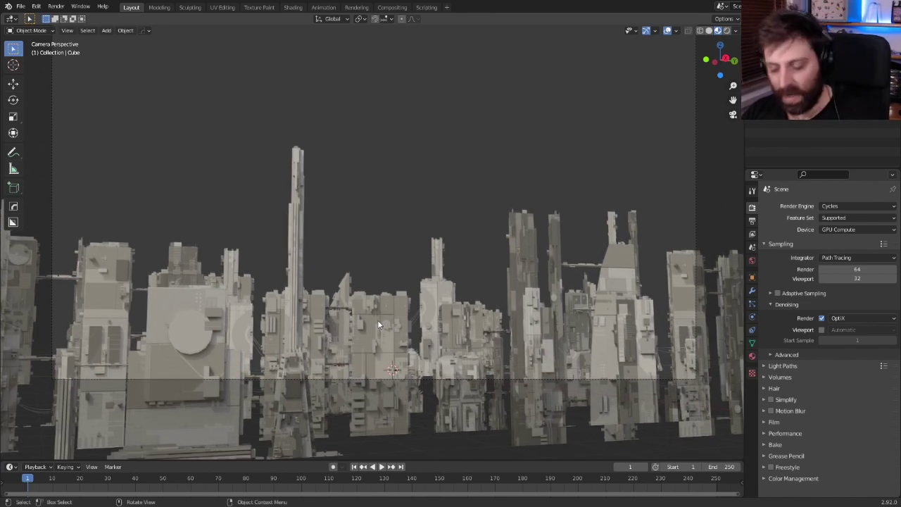
click(377, 320)
middle_drag(378, 320, 401, 340)
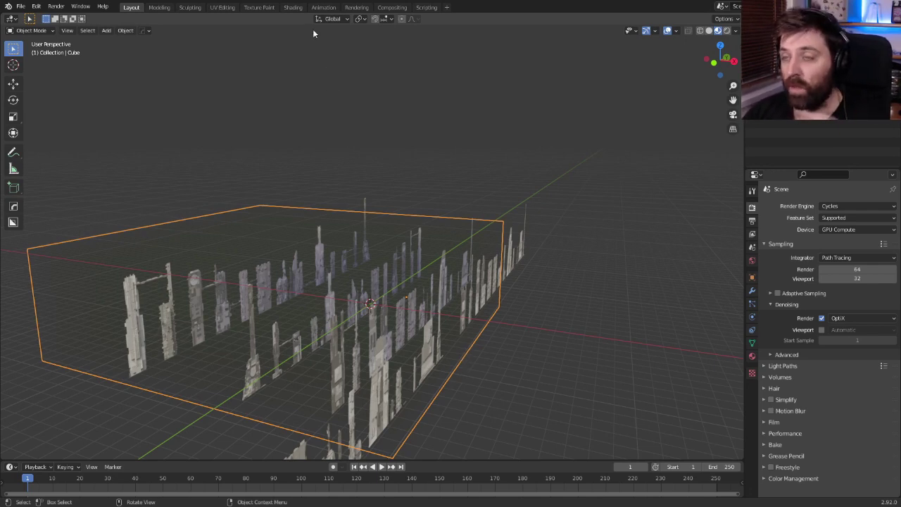
click(293, 7)
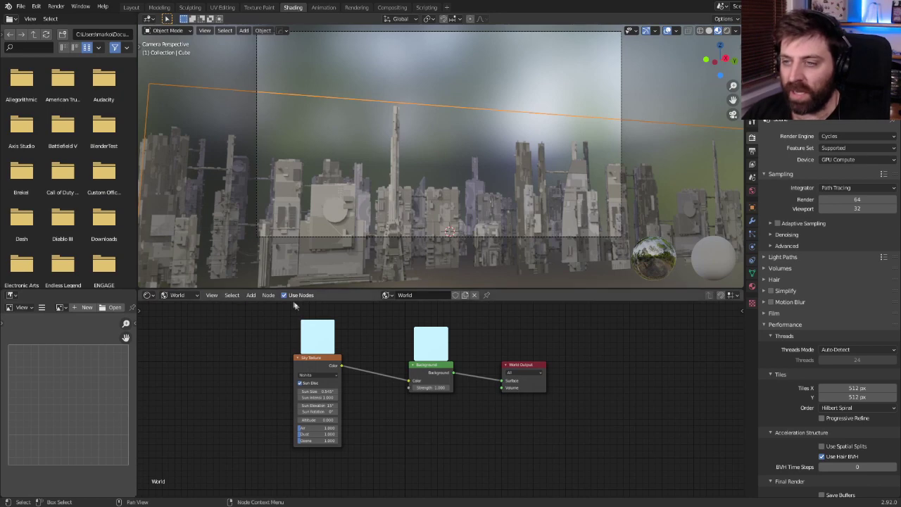
Show the haze box's Principled Volume material (density 0.100) in the node editor, then render
click(177, 295)
click(180, 306)
scroll(318, 388, up, 4)
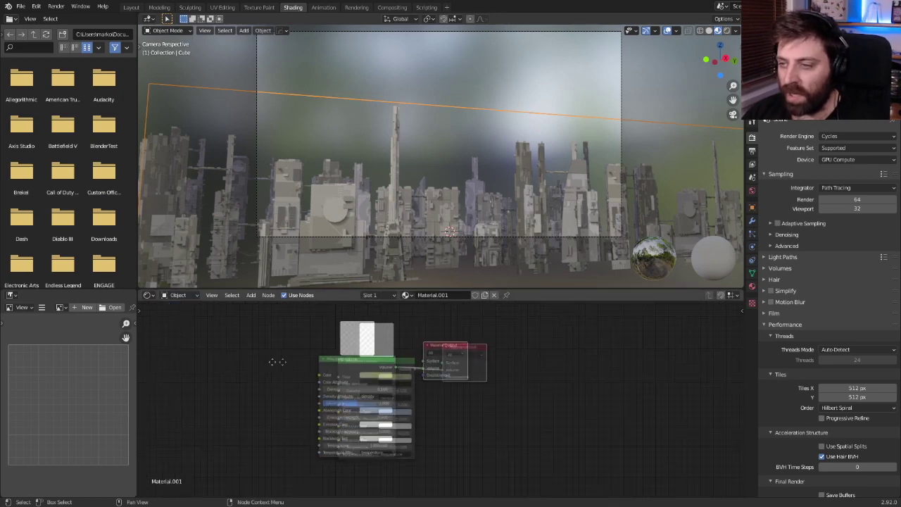
middle_drag(371, 384, 396, 398)
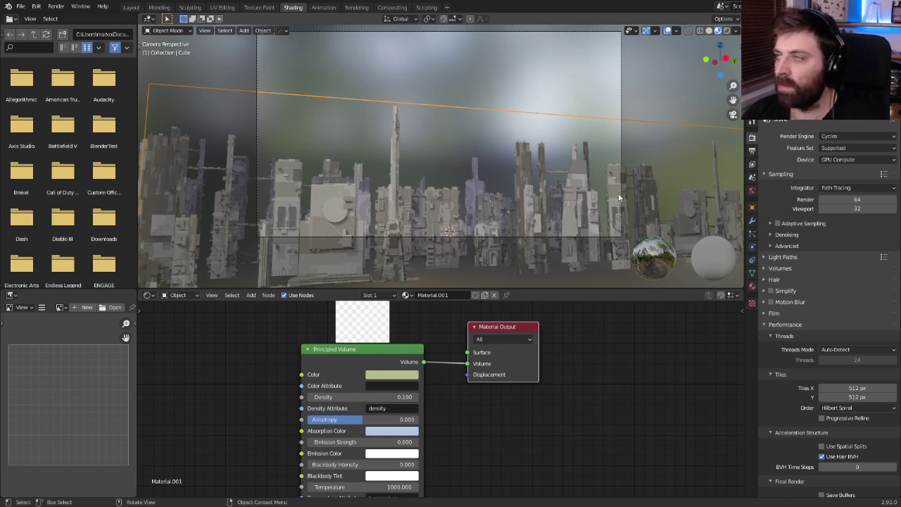
key(F12)
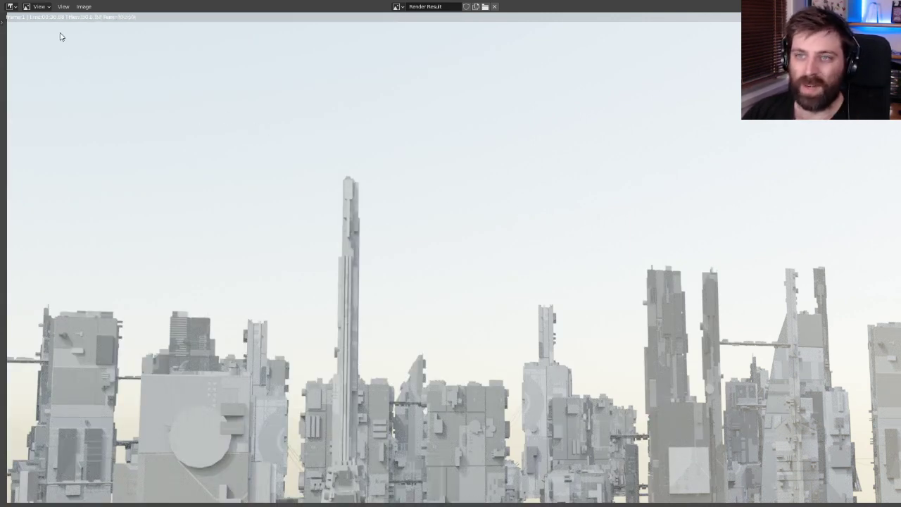
Close the render, select the haze box and render the skyline again
key(Escape)
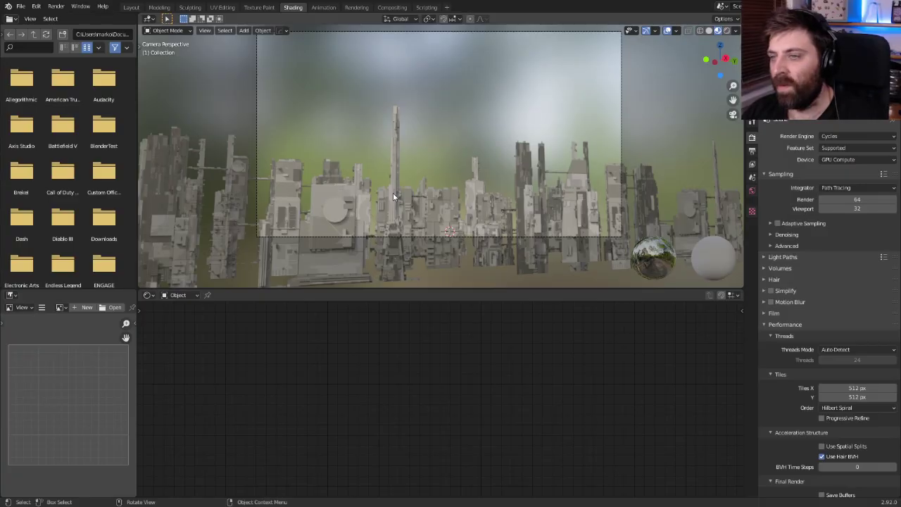
click(435, 226)
key(F12)
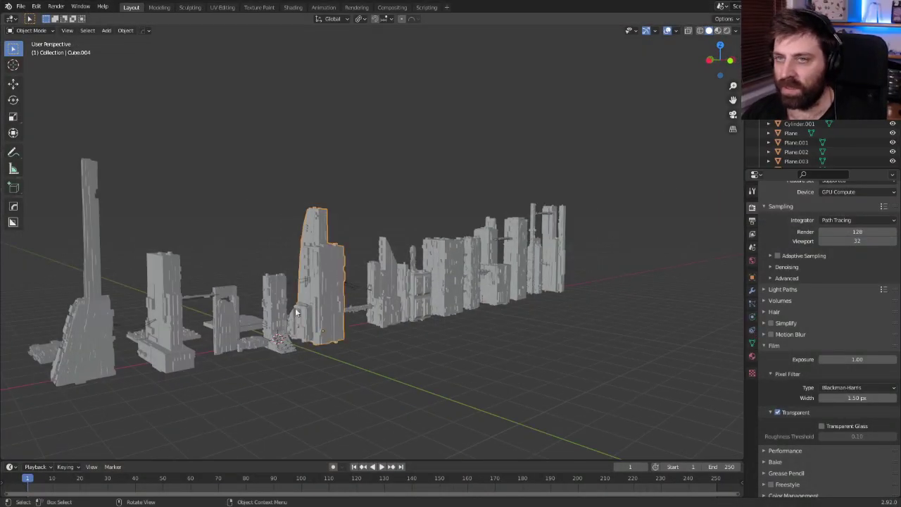
Paint-select all the building meshes, enter Edit Mode, frame them and select all their geometry
scroll(295, 314, down, 3)
click(250, 296)
middle_drag(250, 296, 344, 295)
key(c)
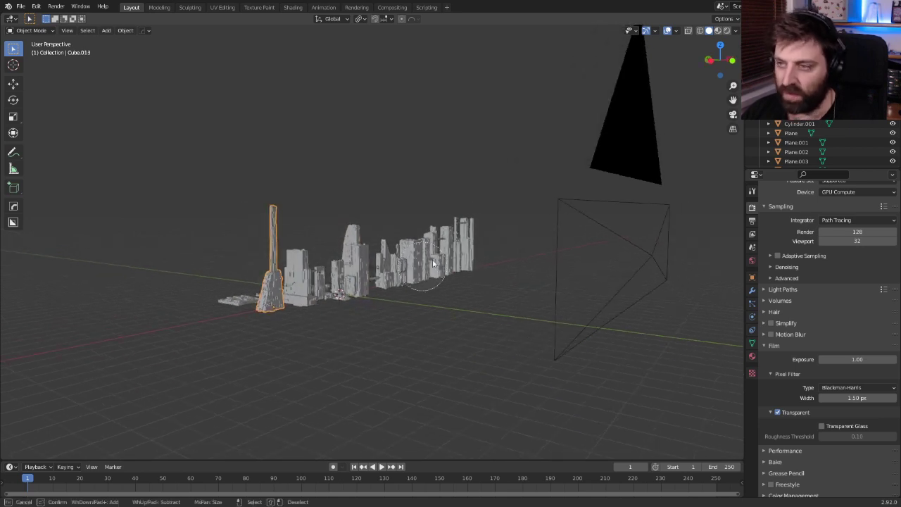
key(Escape)
drag(473, 236, 221, 304)
right_click(395, 321)
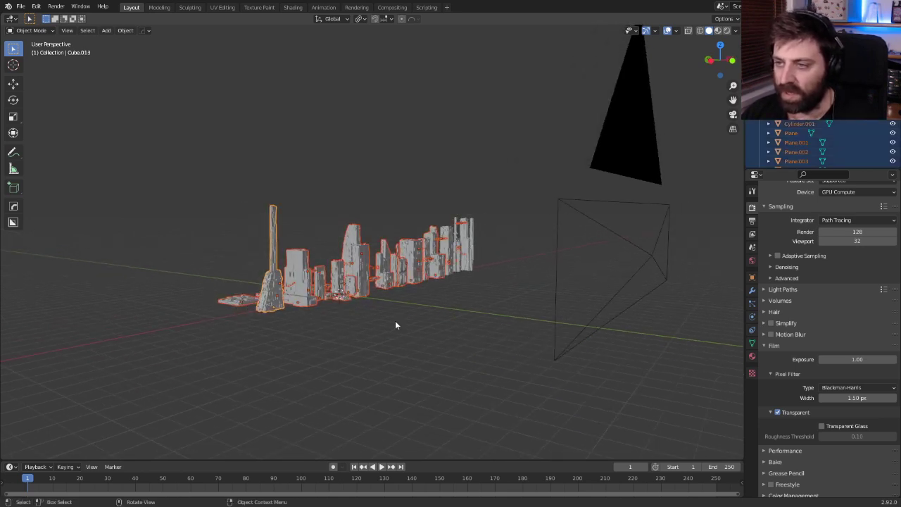
key(Tab)
key(KP_Decimal)
key(a)
middle_drag(383, 336, 378, 323)
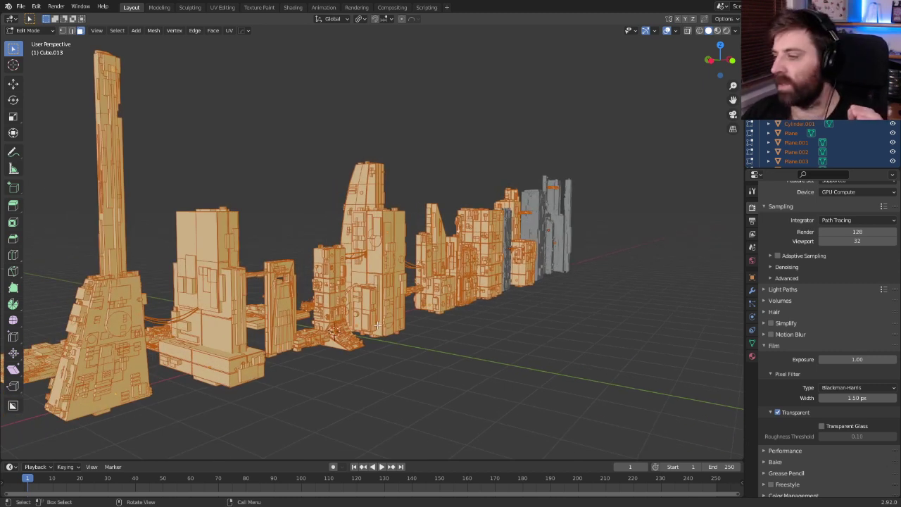